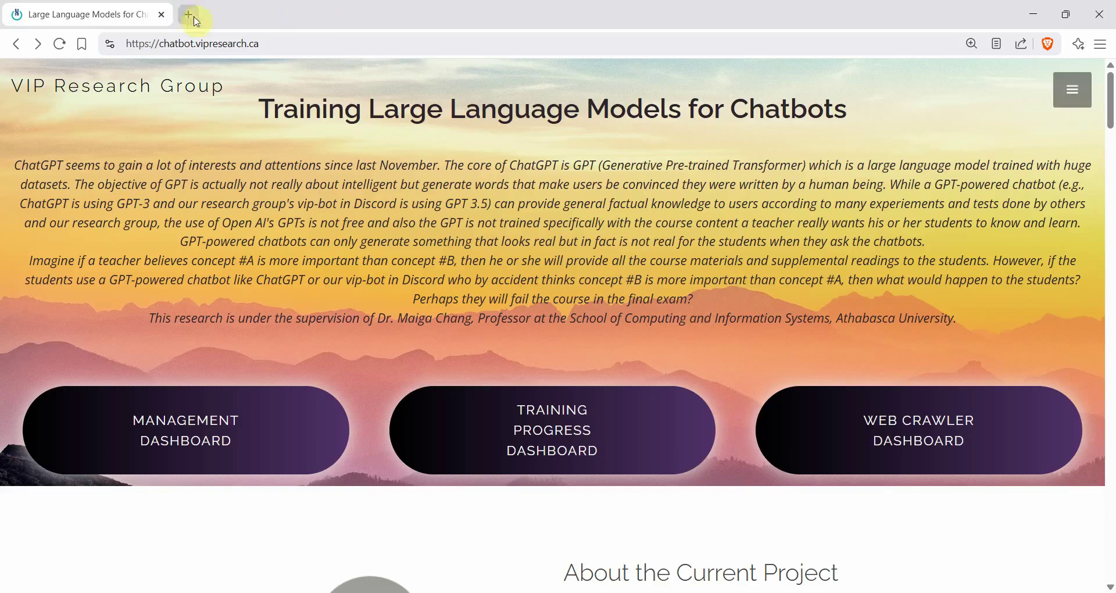
Open the Training Progress Dashboard from the project homepage and select the comp695 - CosineSimilarity model.
left_click(265, 43)
left_click(523, 202)
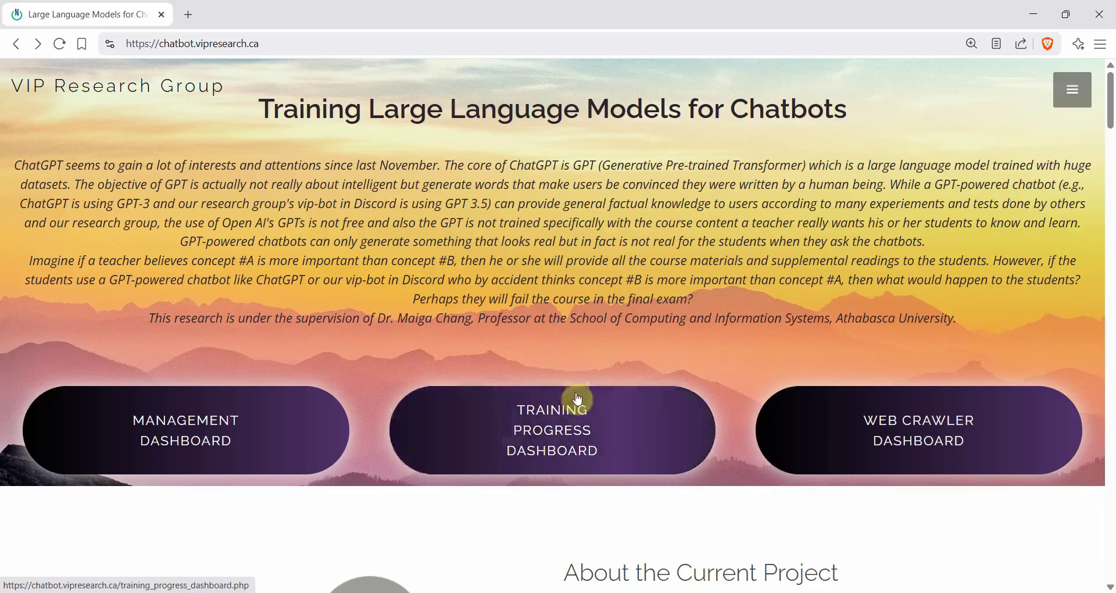
left_click(576, 442)
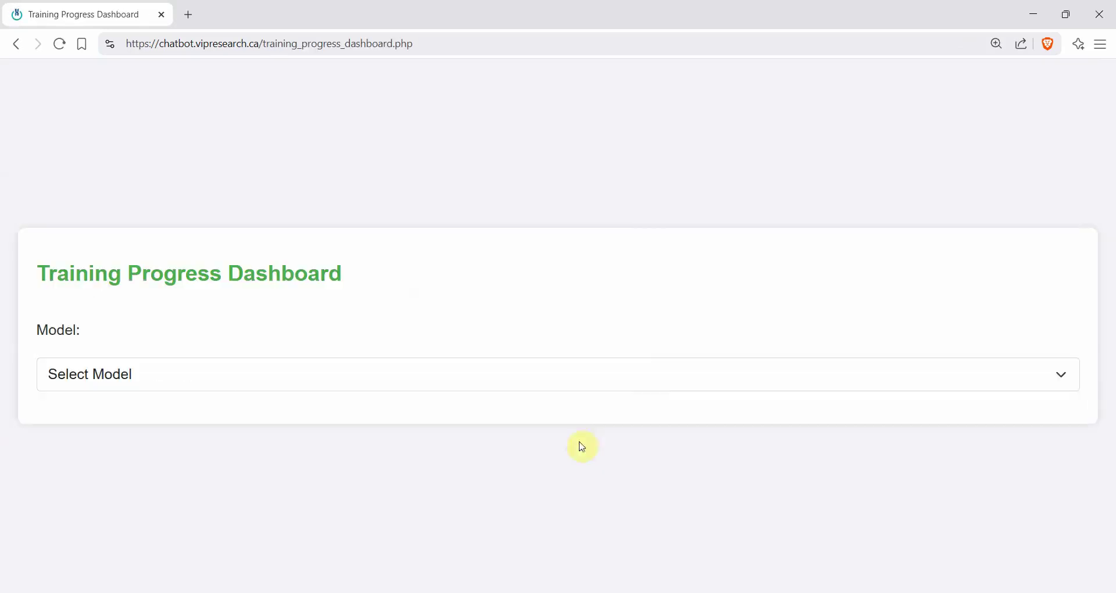
left_click(602, 381)
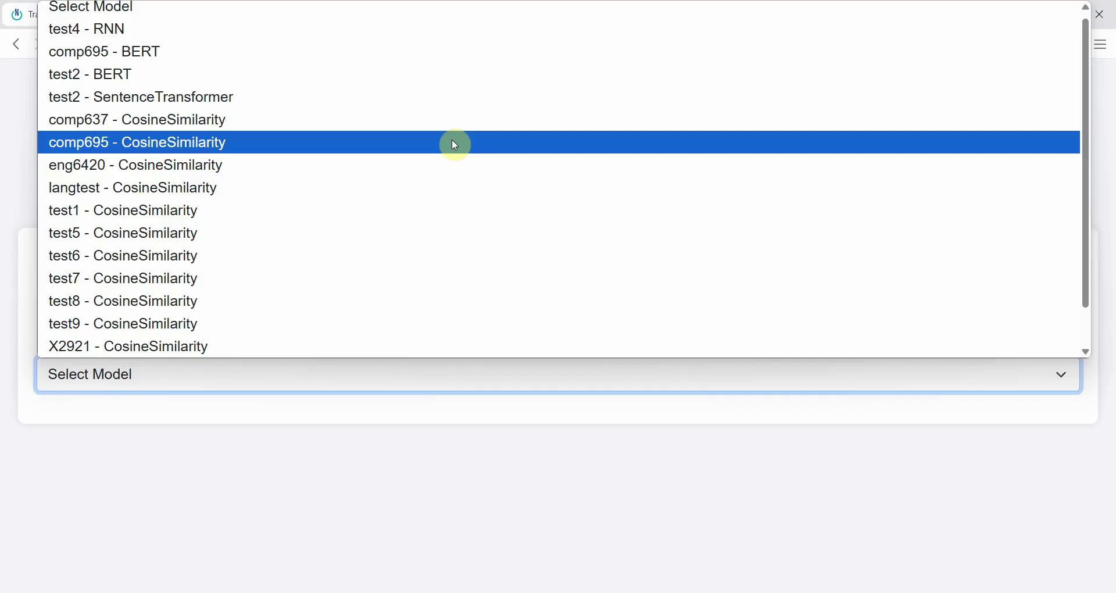
left_click(456, 145)
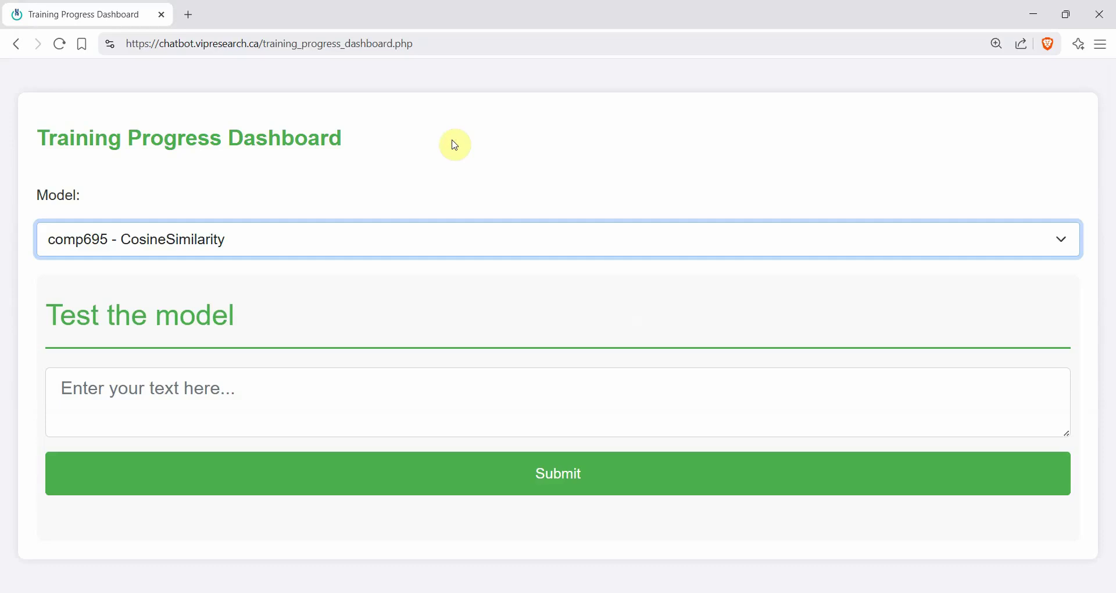
Submit the test question "How important the literature review is for doing a research?" to the selected model.
left_click(540, 405)
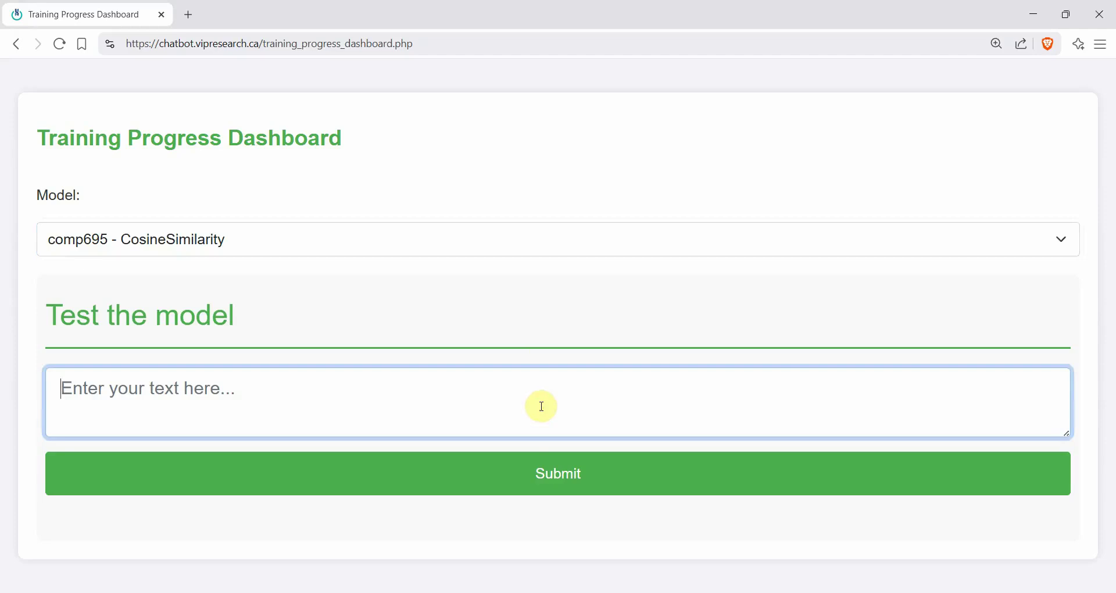
type("How impotr")
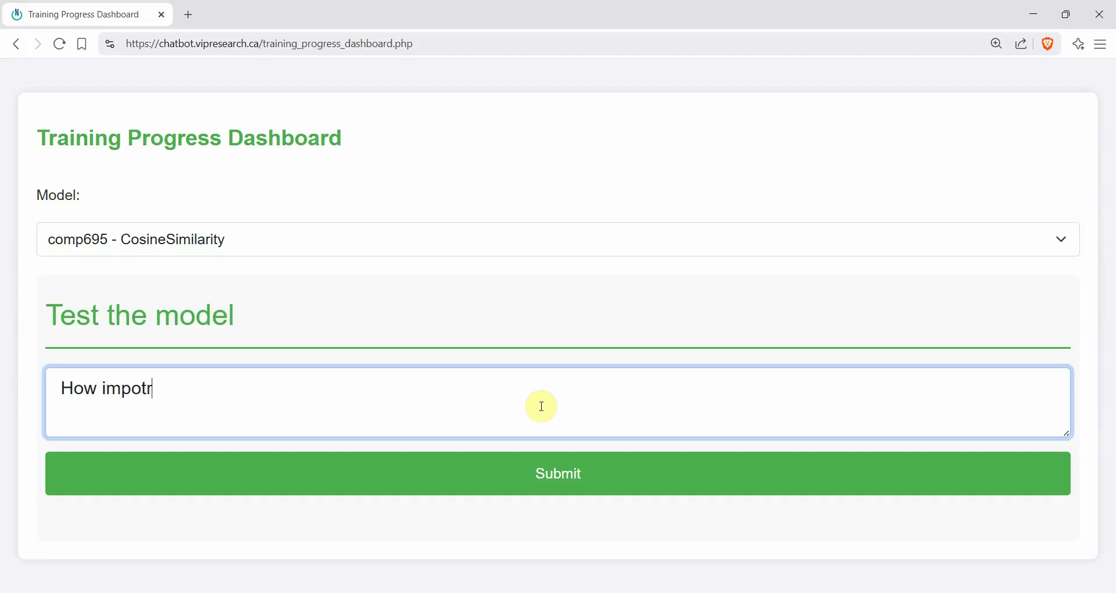
key("BackSpace")
key("BackSpace")
type("rtant the literat")
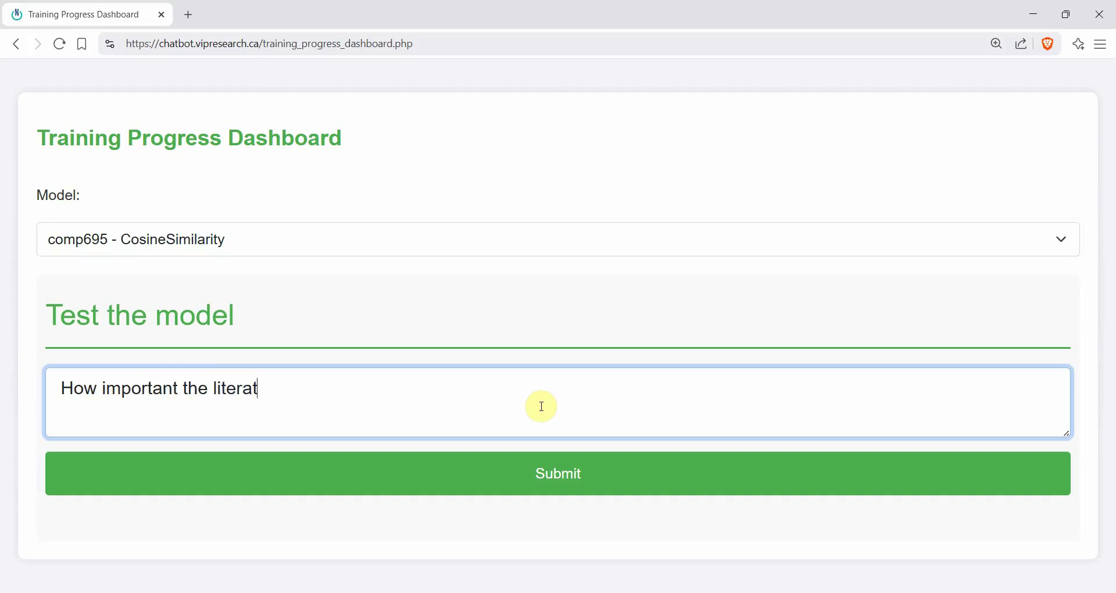
type("ure review")
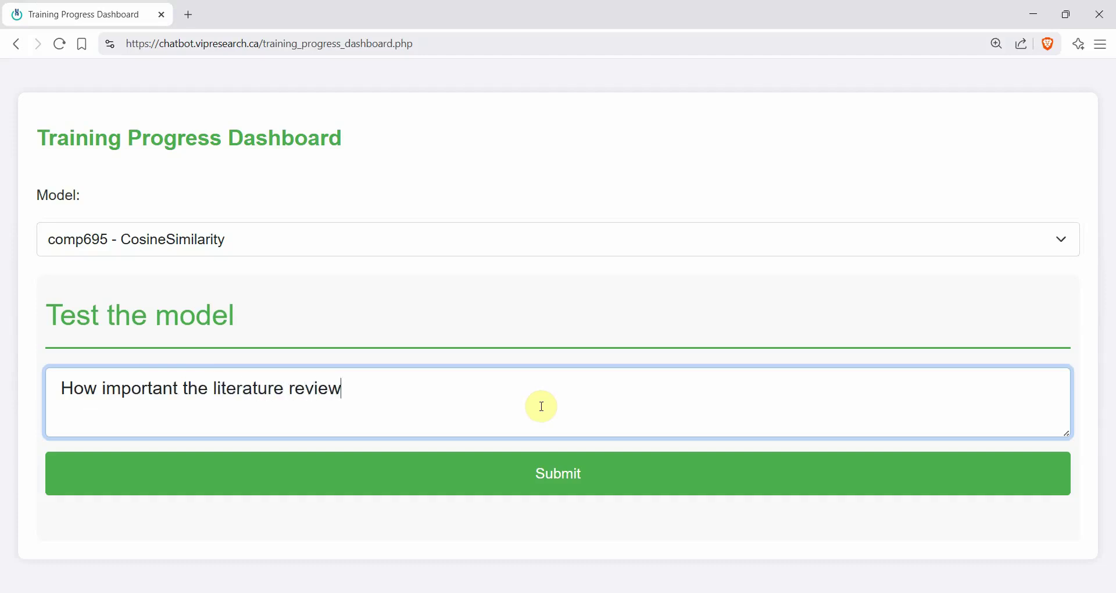
type(" is for doing a research?")
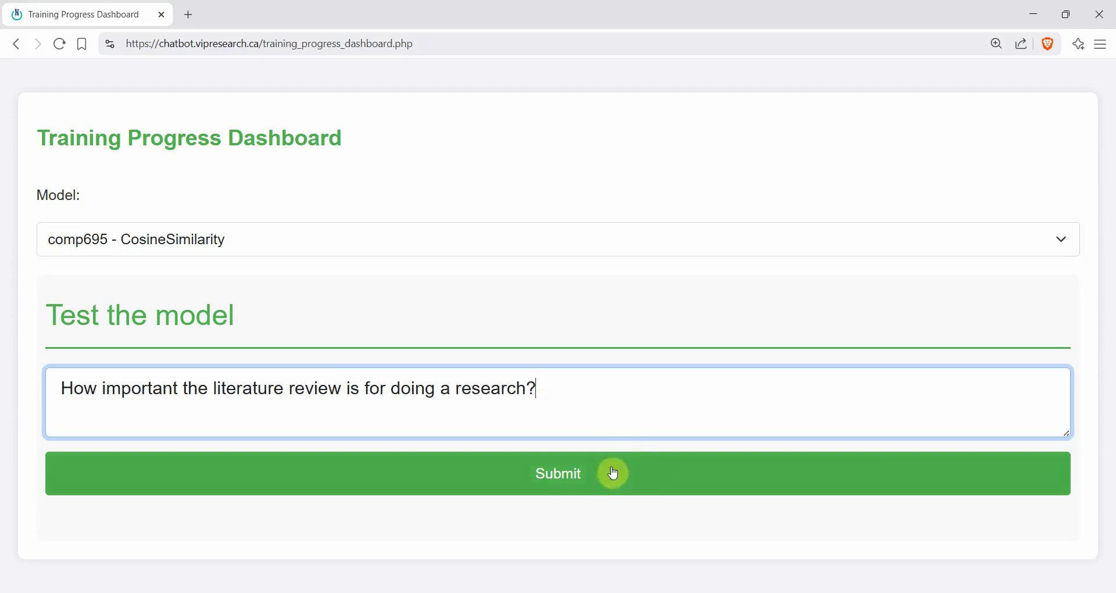
left_click(593, 474)
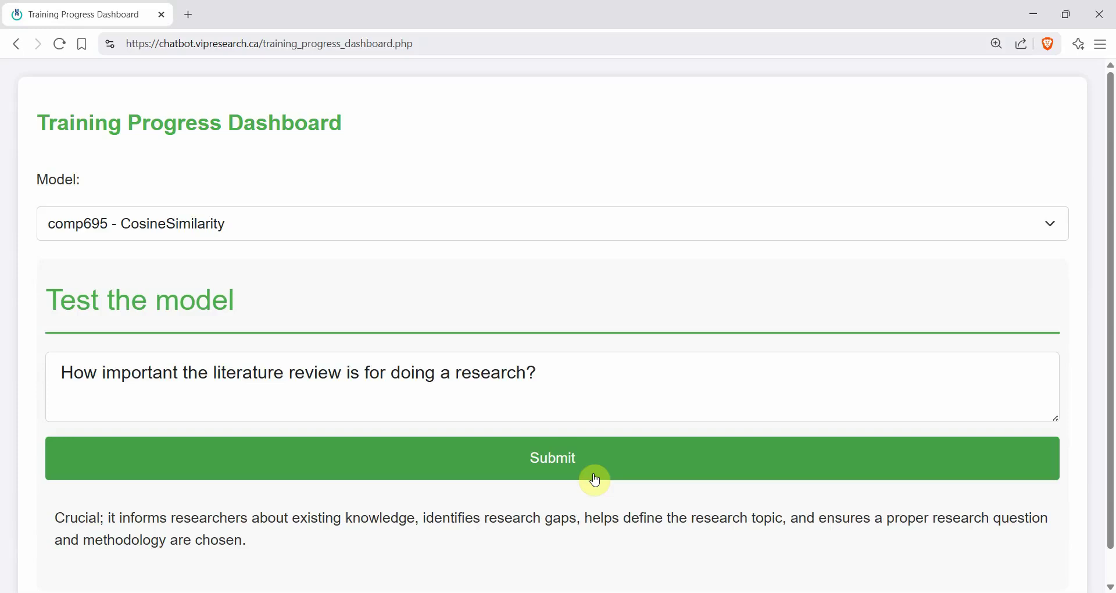
Replace the test question with "What is quantitative data analysis?" and submit it to the model.
scroll(568, 493, "down", 1)
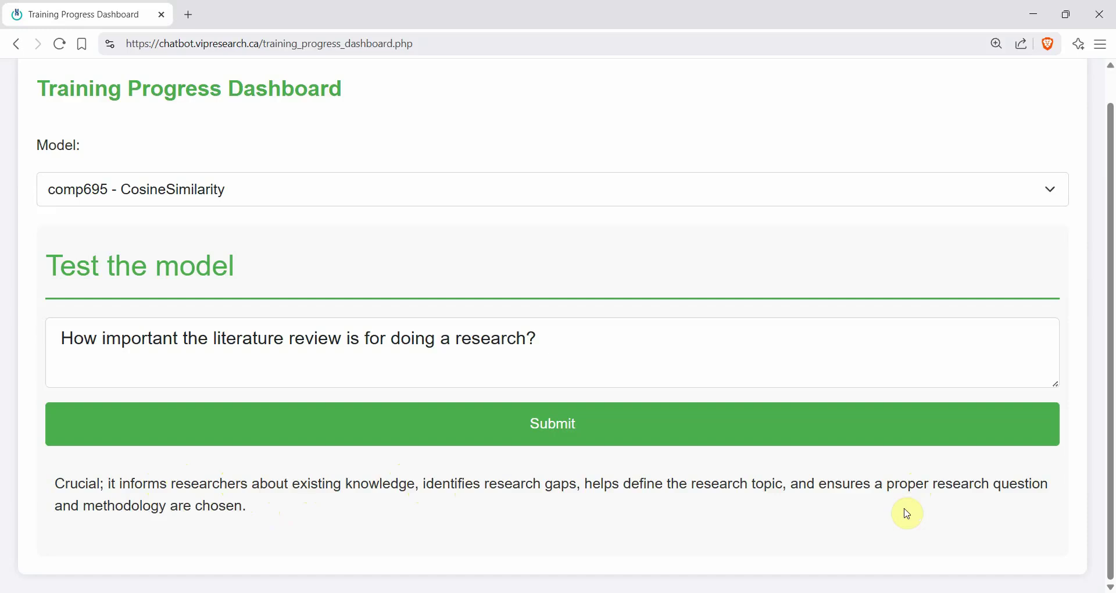
triple_click(623, 342)
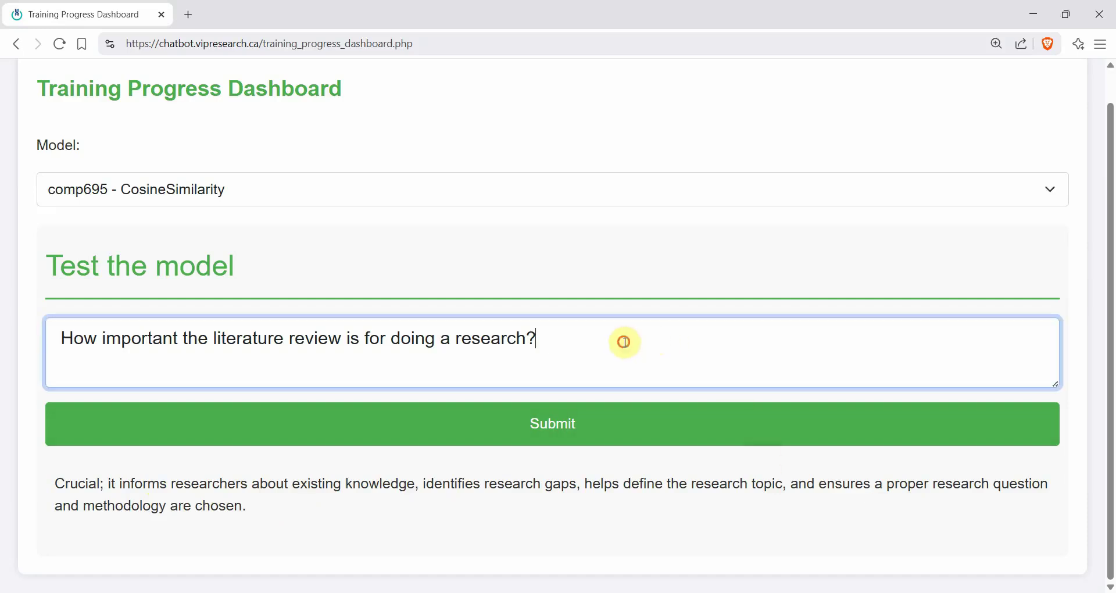
type("What")
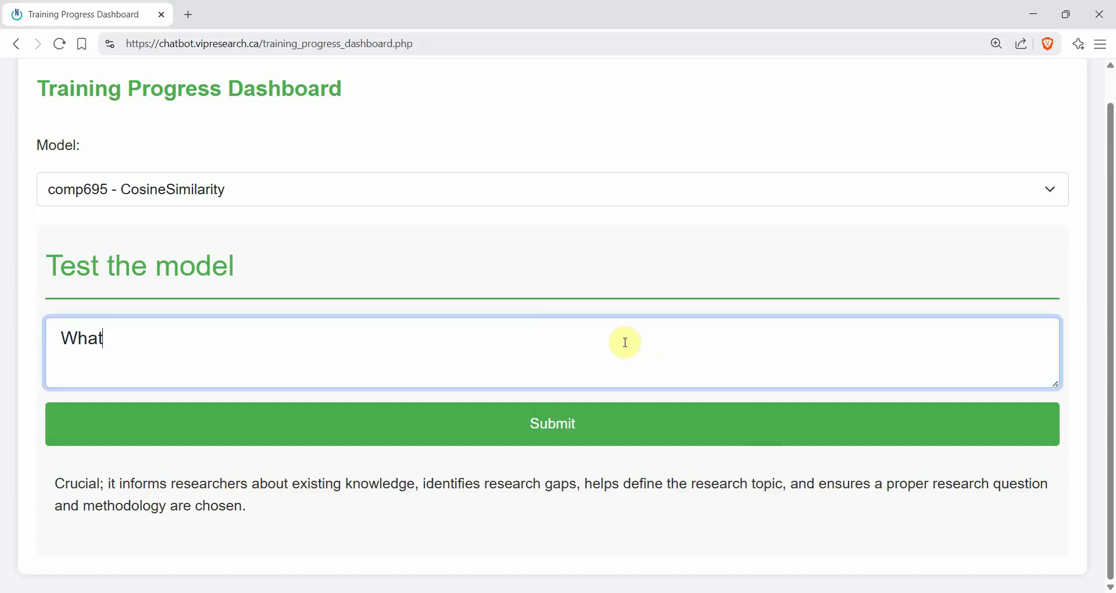
type(" is quantitative data an")
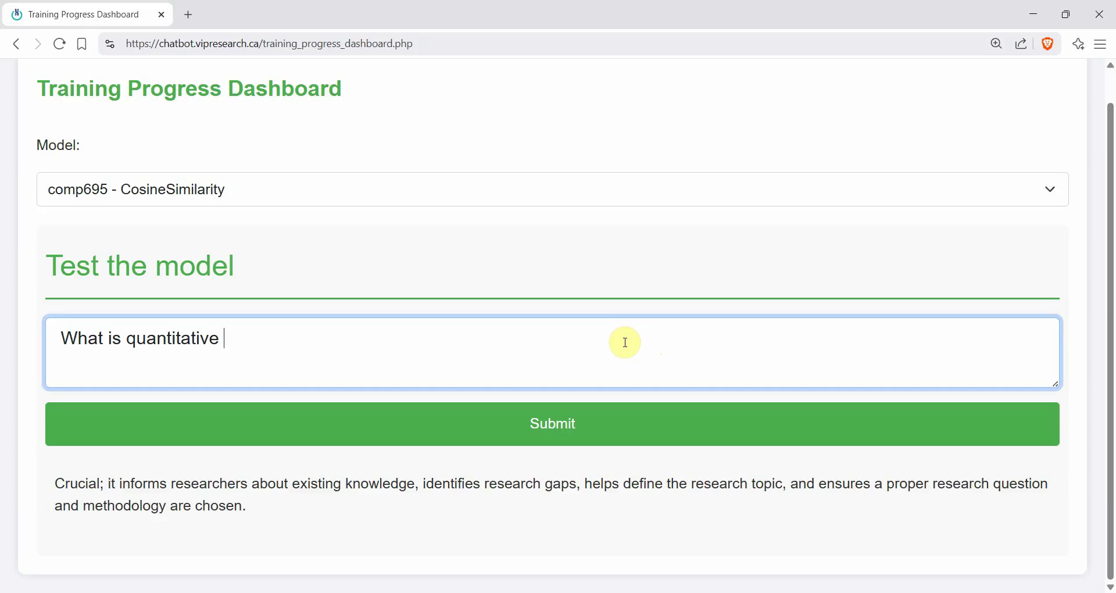
key("BackSpace")
key("BackSpace")
key("BackSpace")
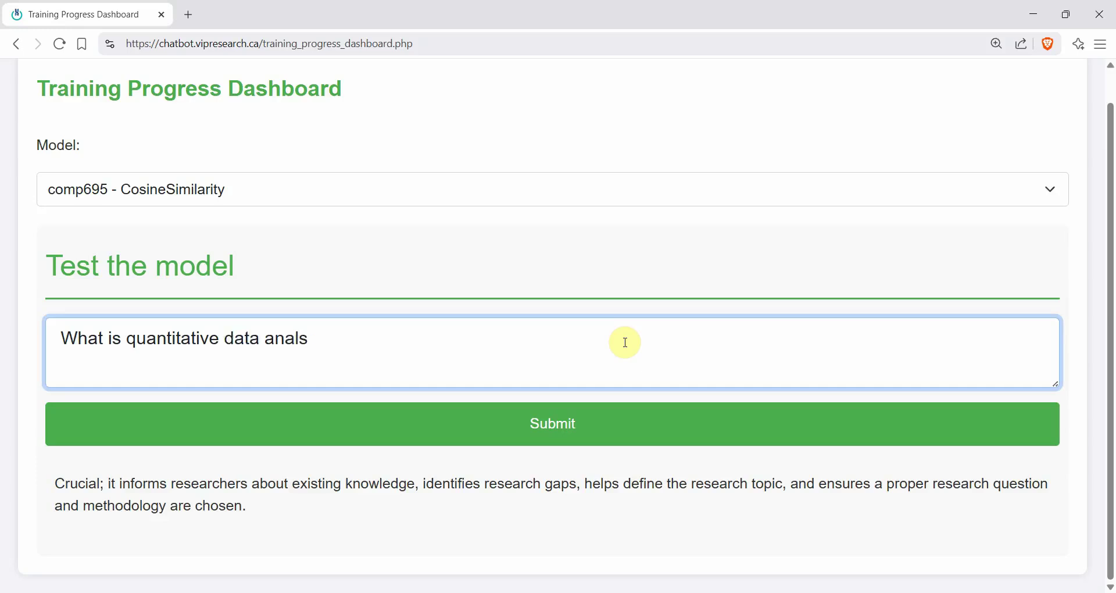
type("lysis?")
left_click(558, 425)
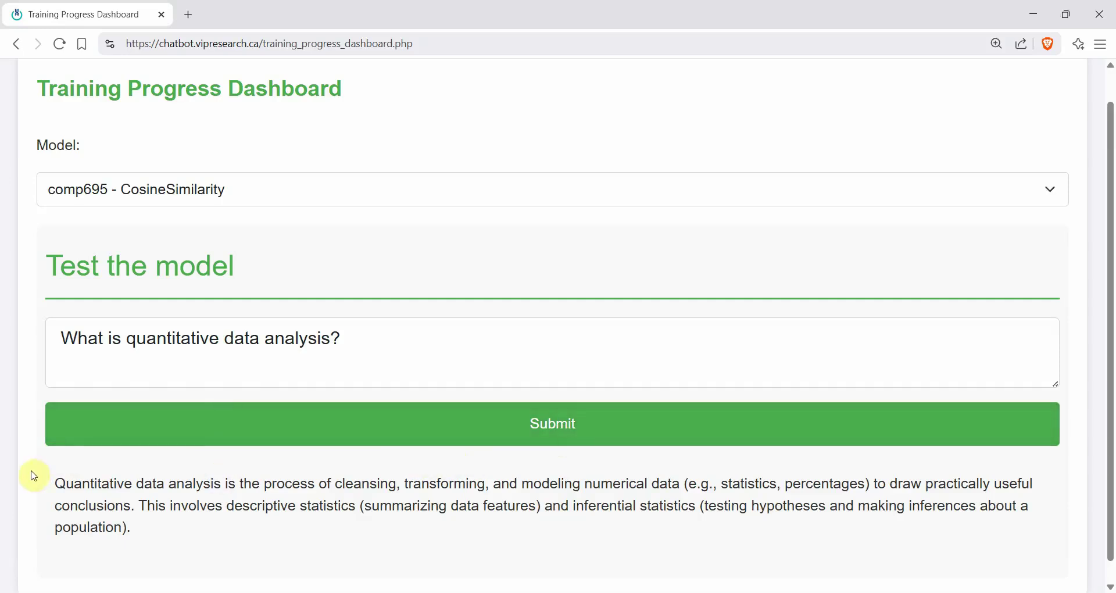
Examine the model's answer, highlighting its opening definition and the mentions of descriptive statistics and inferential statistics.
left_click_drag(52, 483, 767, 501)
left_click(767, 501)
left_click_drag(224, 507, 344, 509)
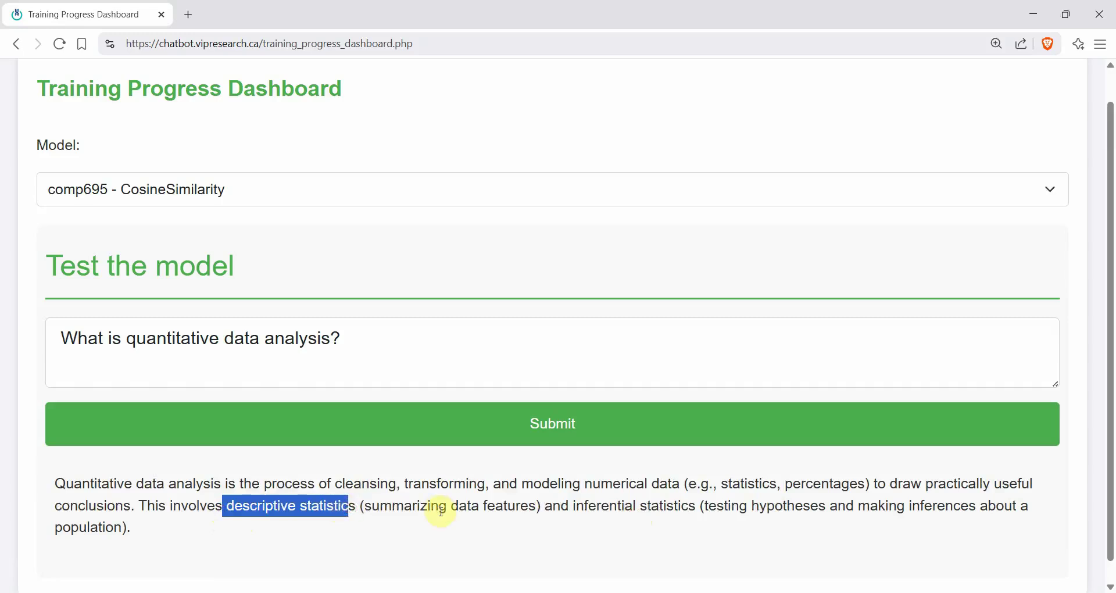
left_click(588, 508)
left_click_drag(588, 508, 688, 507)
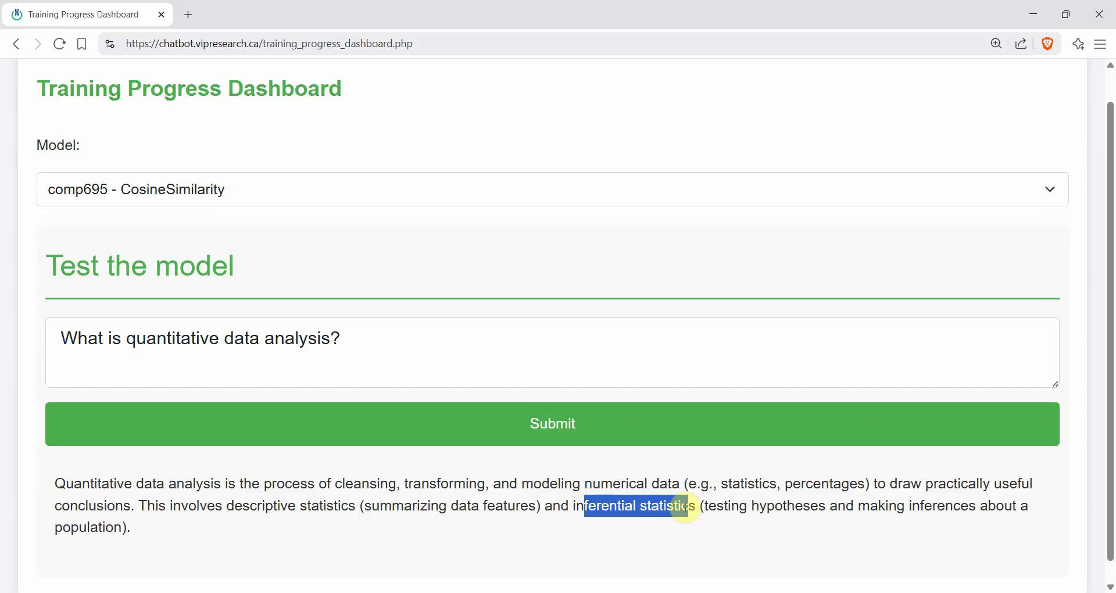
Return to the chatbot.vipresearch.ca homepage and look through it down to the Publication section.
scroll(645, 433, "up", 1)
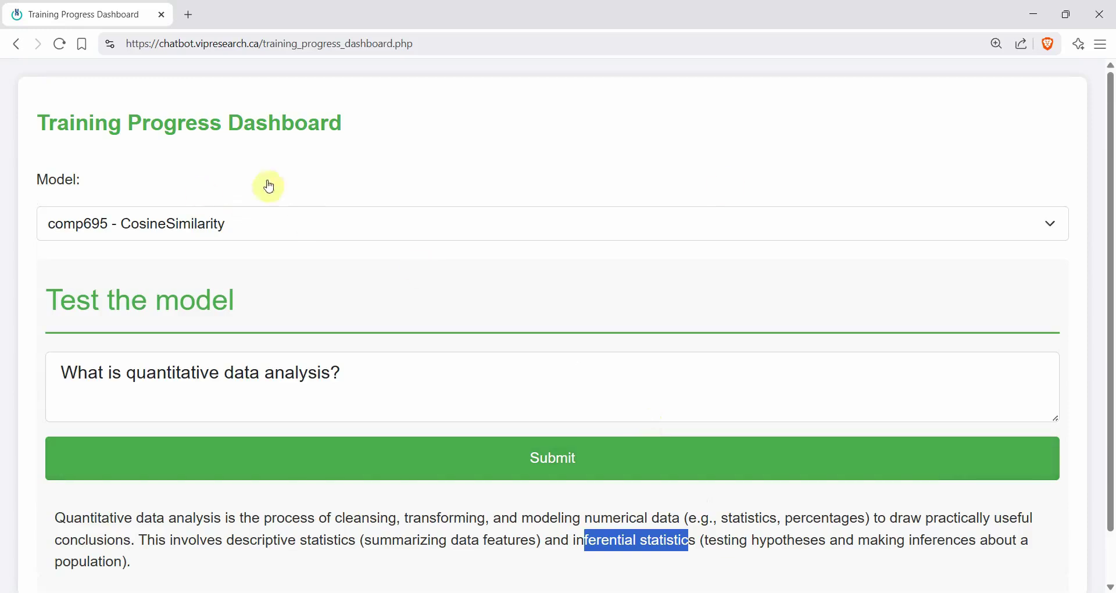
left_click(440, 45)
type("chatbot.vipresearch.ca")
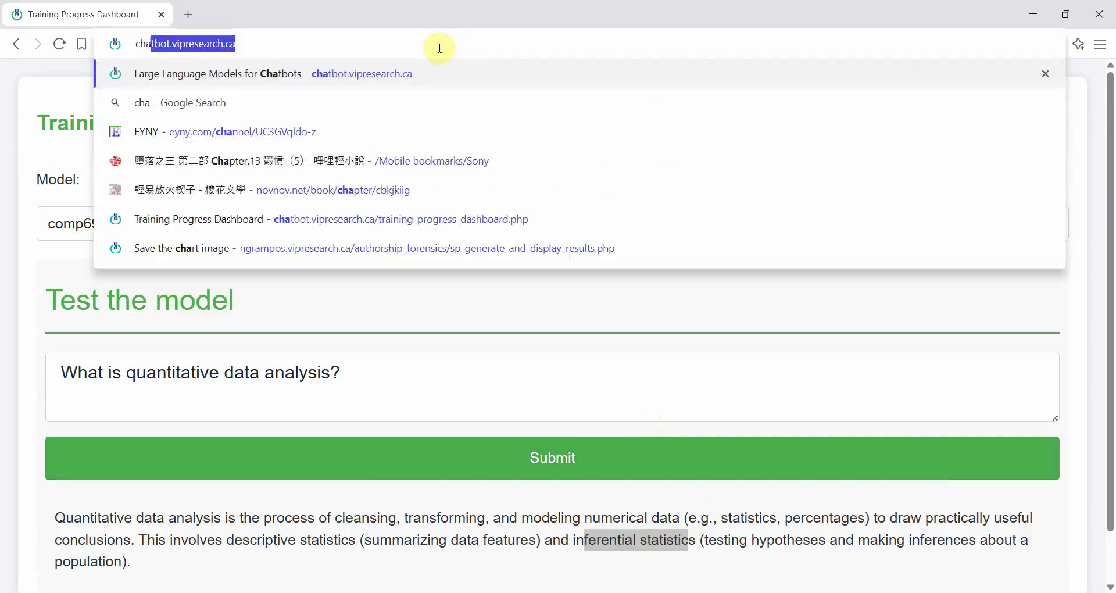
key("Return")
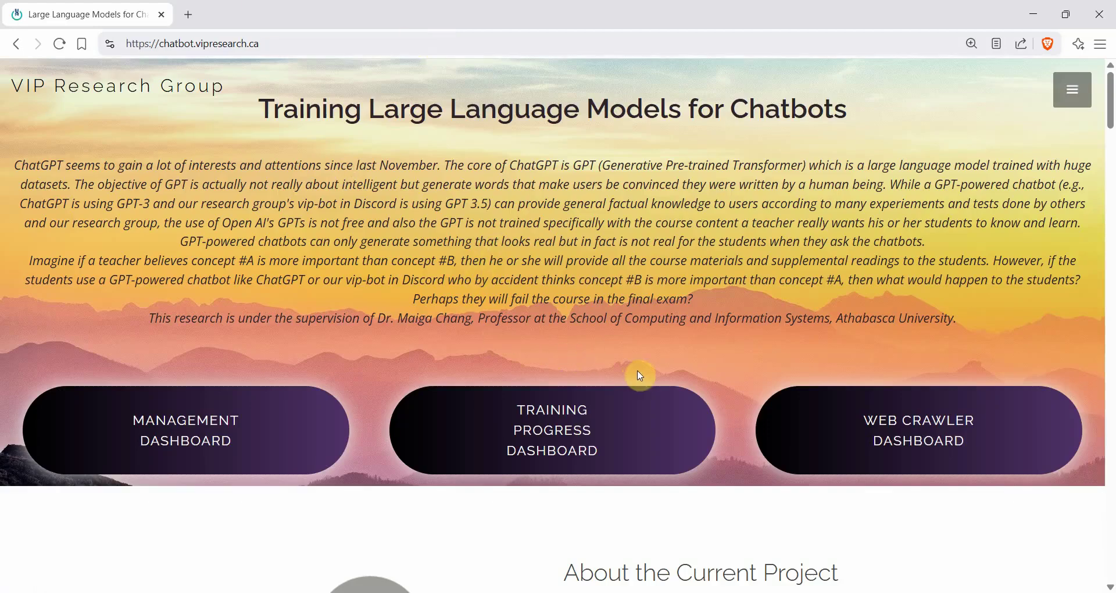
scroll(641, 376, "down", 20)
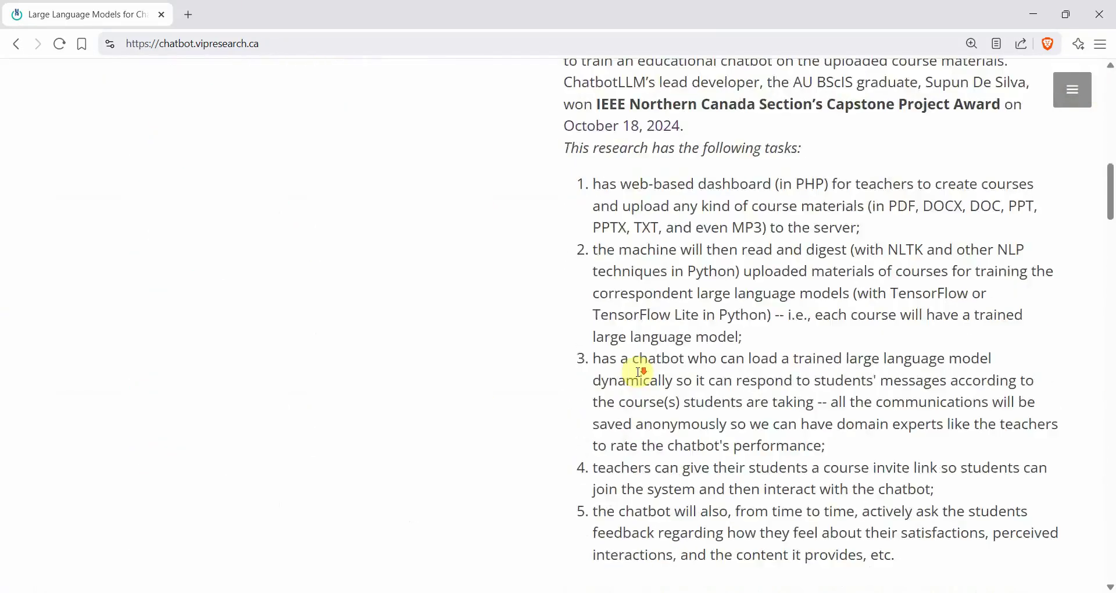
scroll(641, 372, "down", 15)
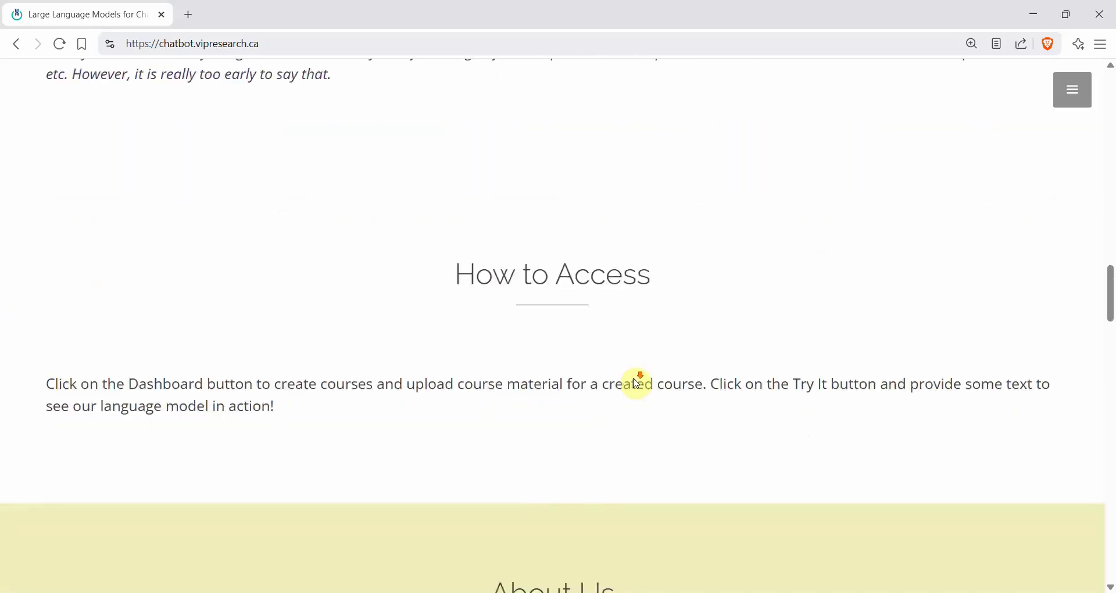
scroll(636, 383, "down", 15)
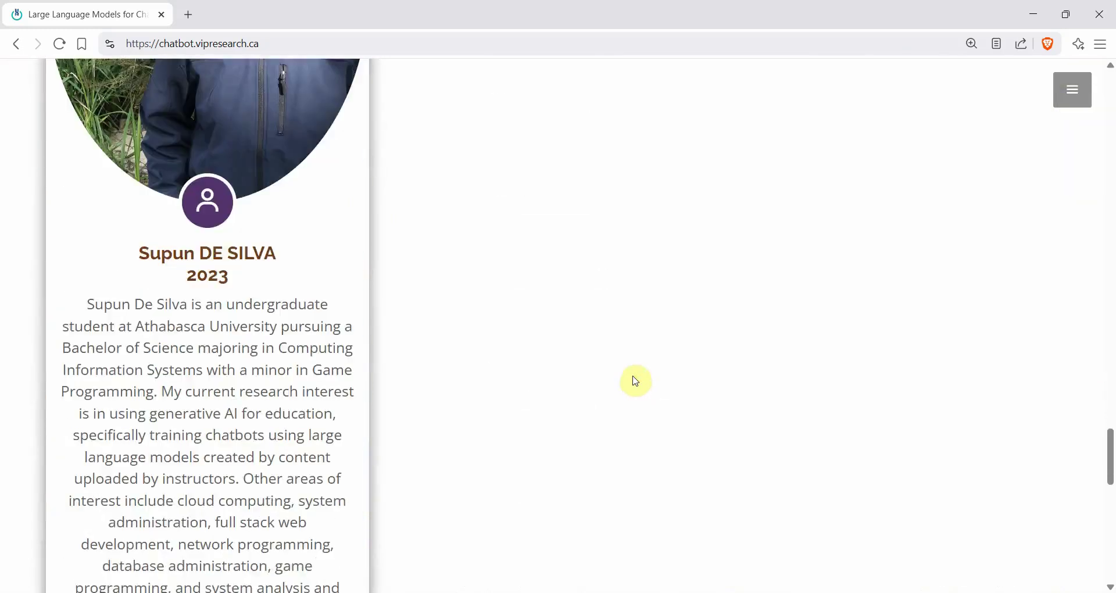
scroll(638, 384, "down", 7)
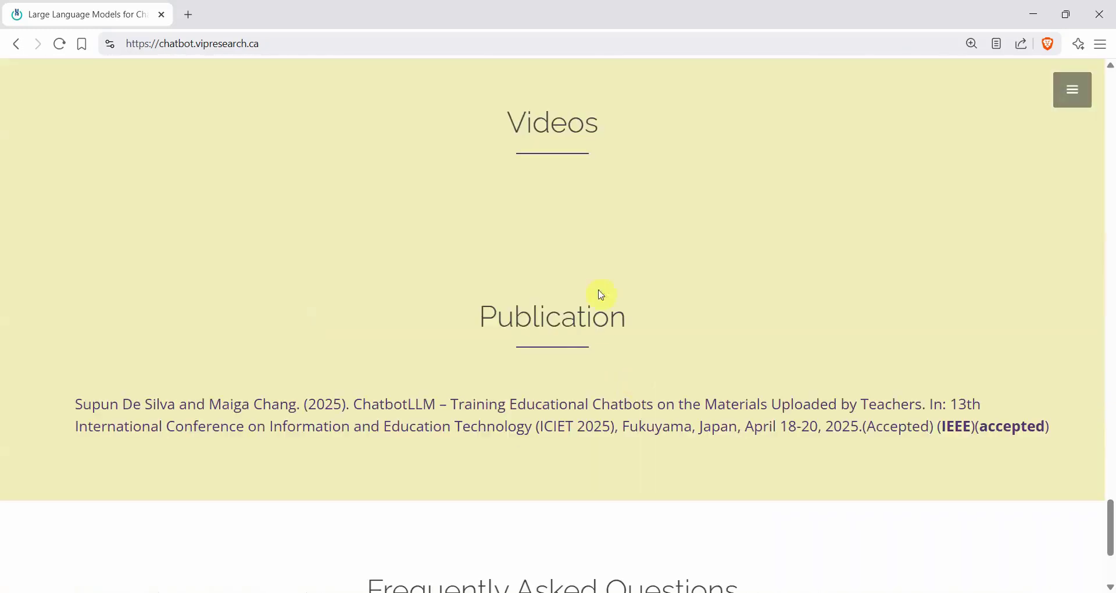
scroll(626, 362, "down", 2)
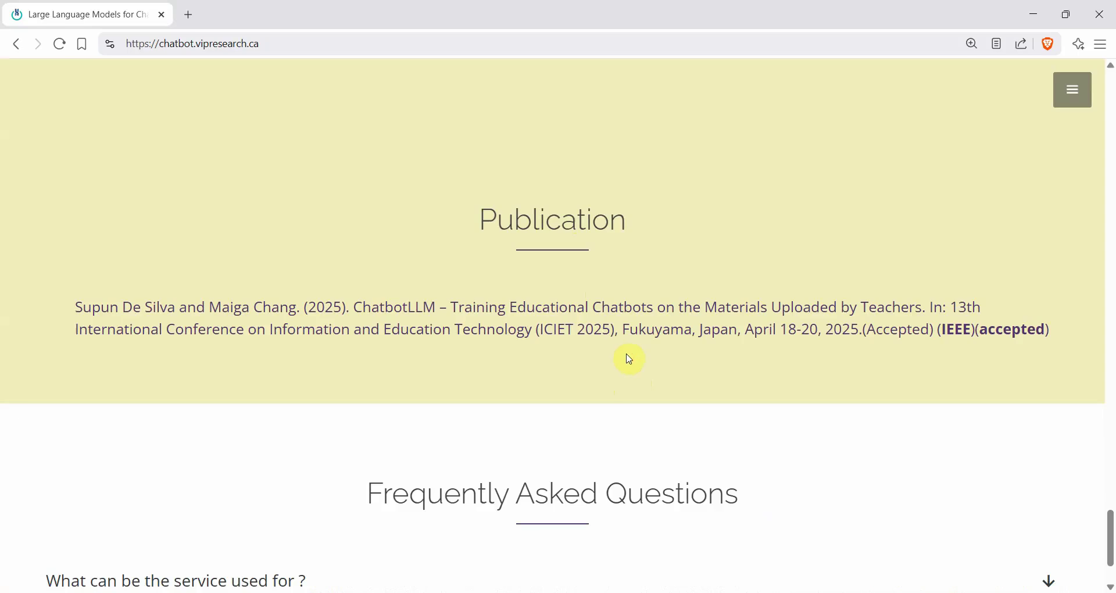